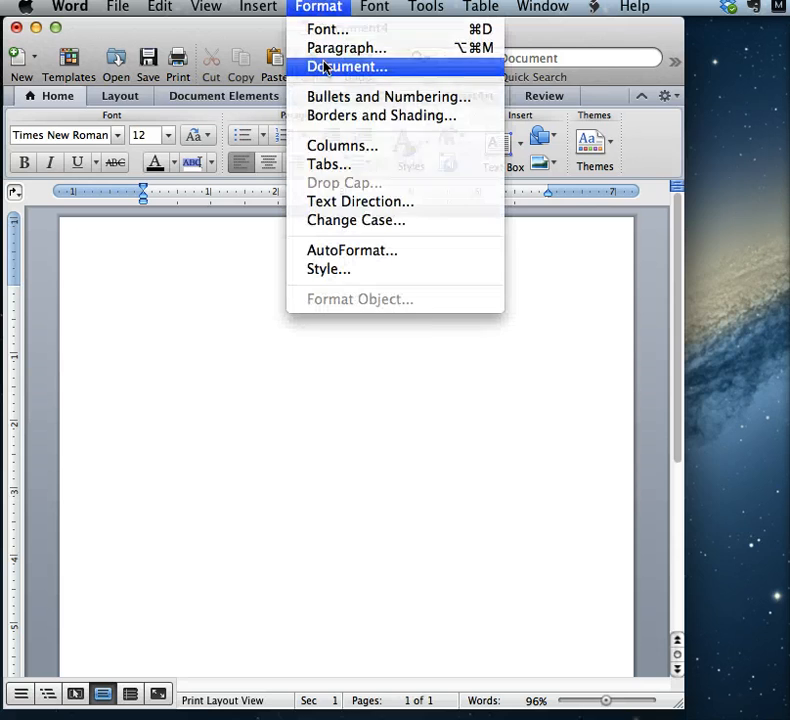
Set the document's left and right page margins to 1 inch each
{"action": "left_click", "coordinate": [322, 67]}
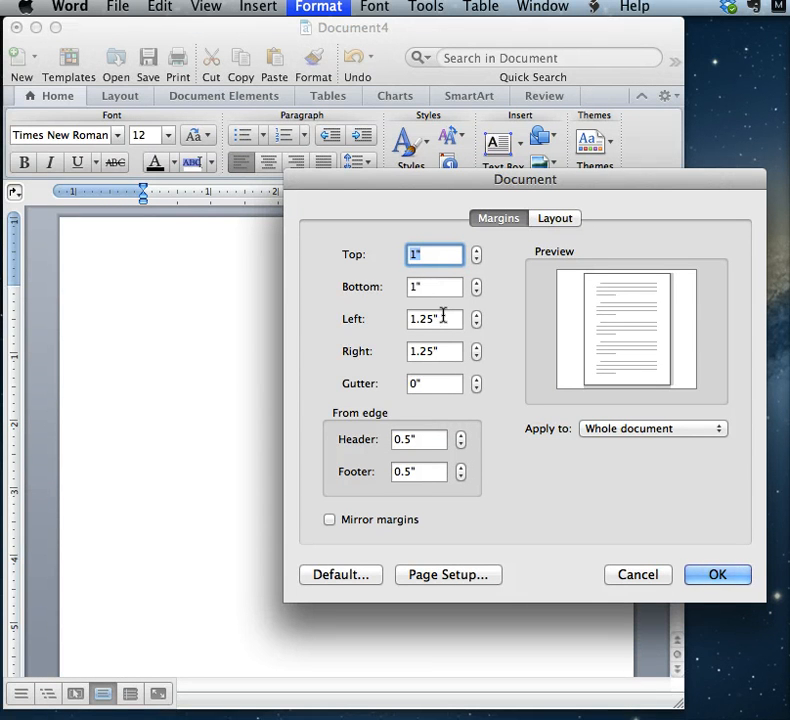
{"action": "left_click_drag", "start_coordinate": [443, 316], "coordinate": [344, 314]}
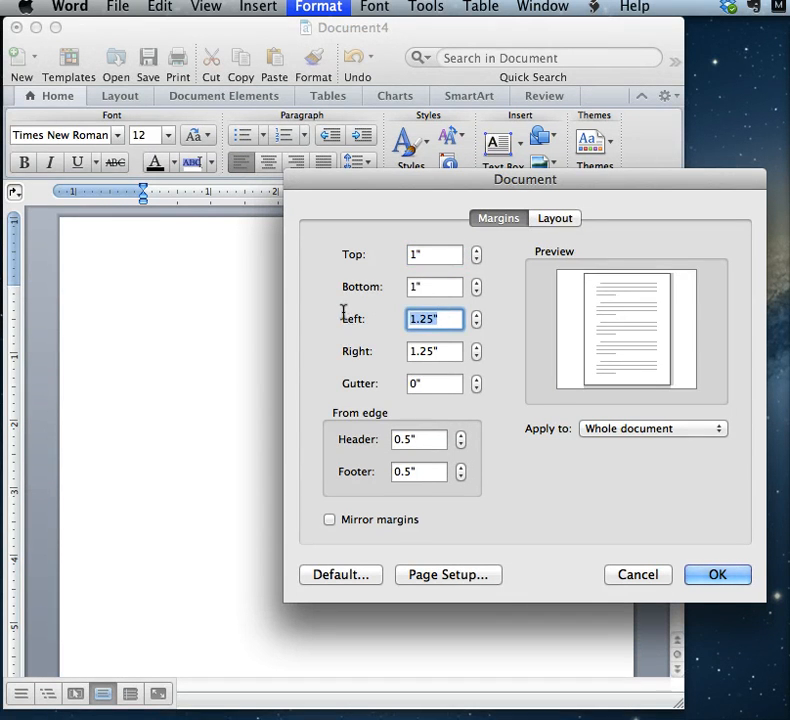
{"action": "type", "text": "1"}
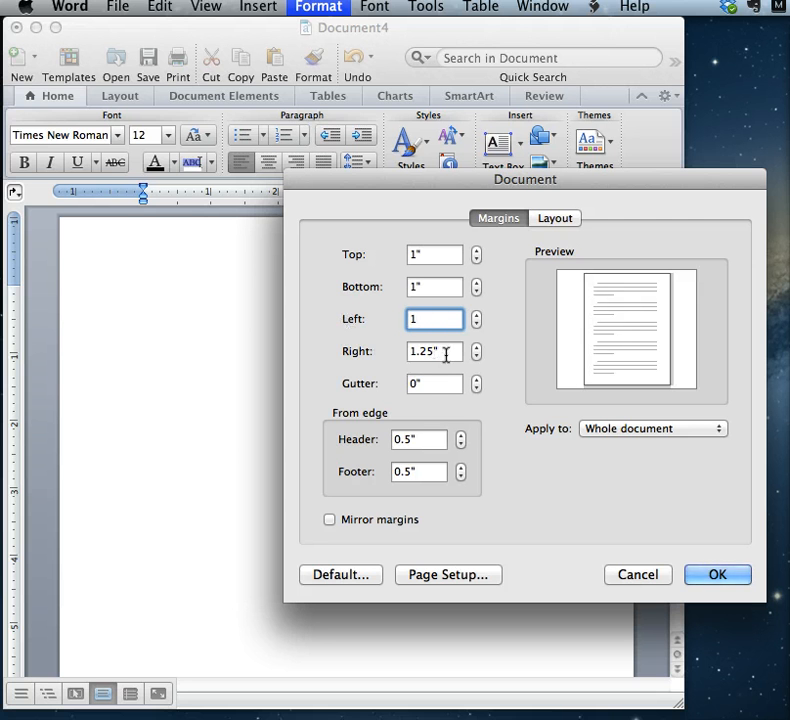
{"action": "left_click_drag", "start_coordinate": [446, 353], "coordinate": [374, 352]}
{"action": "type", "text": "1"}
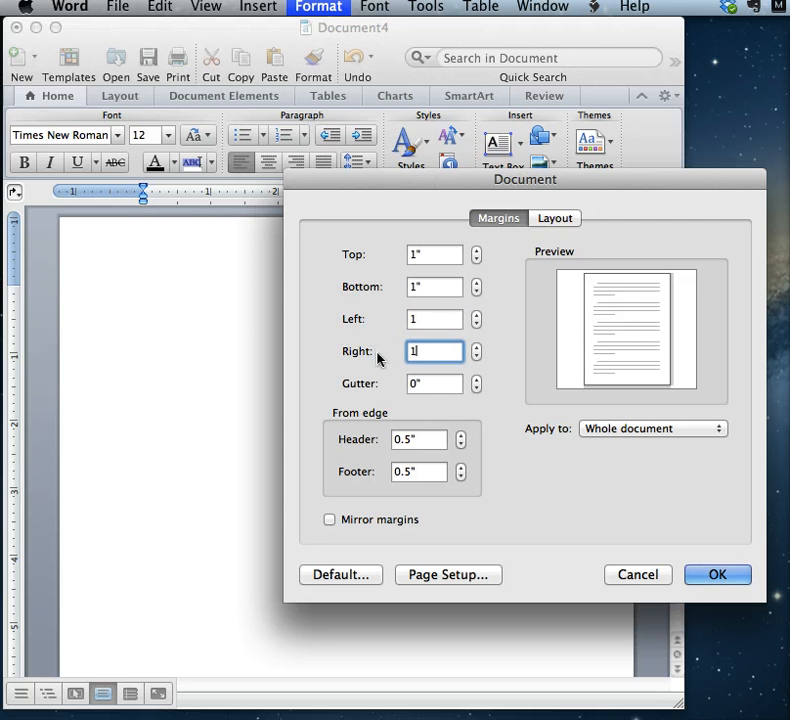
{"action": "left_click", "coordinate": [714, 577]}
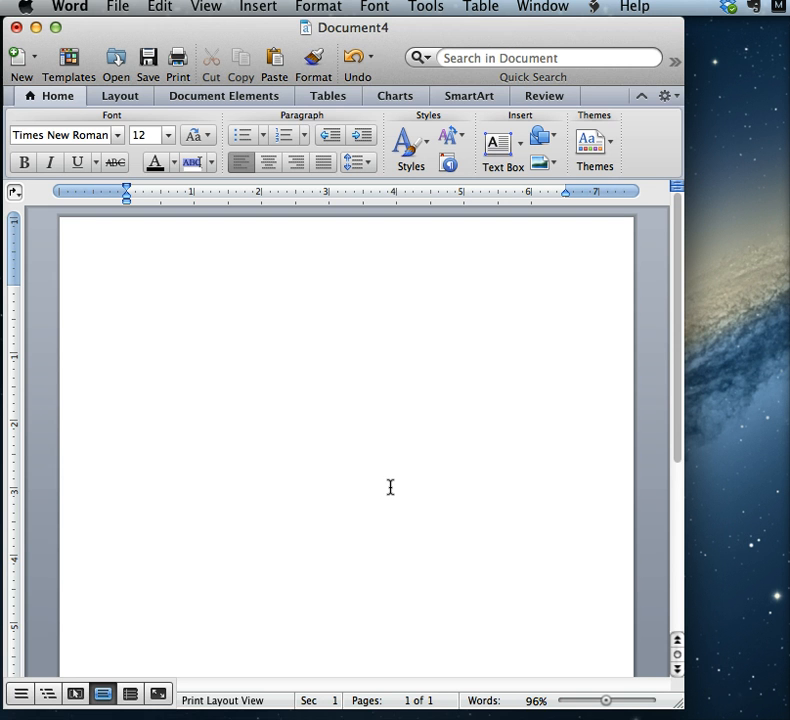
Review the document's font settings and apply Times New Roman, Regular, size 12
{"action": "left_click", "coordinate": [318, 7]}
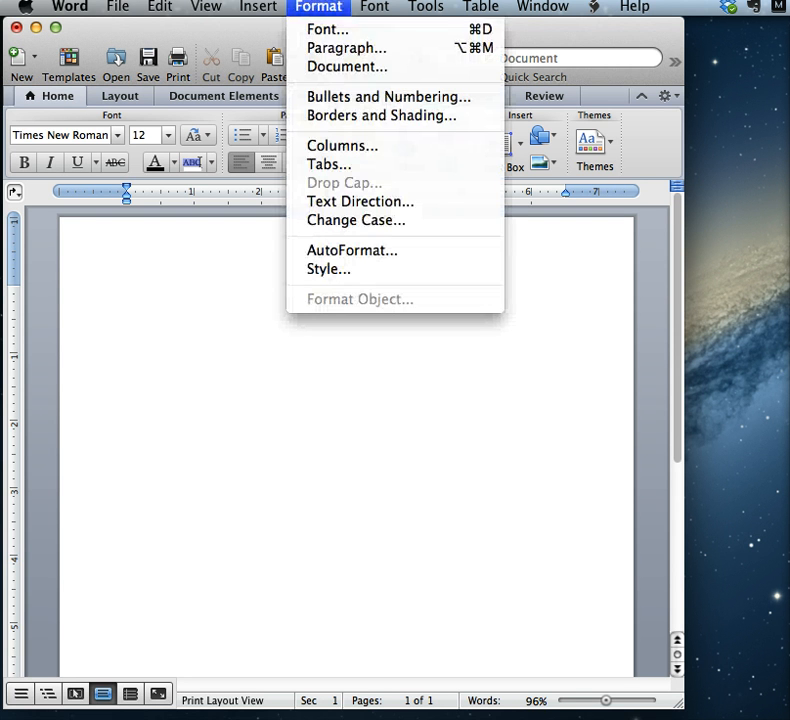
{"action": "left_click", "coordinate": [320, 30]}
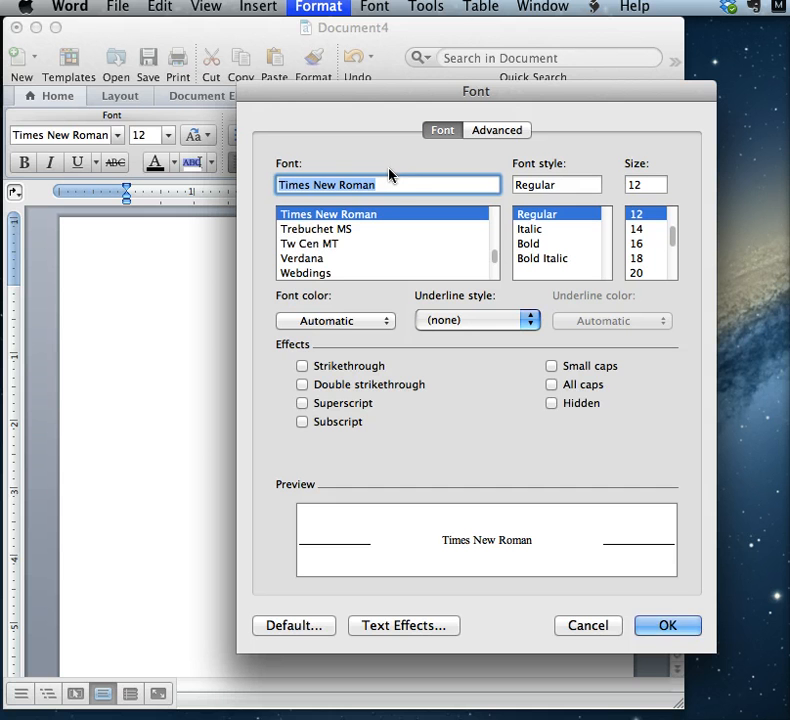
{"action": "scroll", "coordinate": [393, 243], "scroll_direction": "up", "scroll_amount": 5}
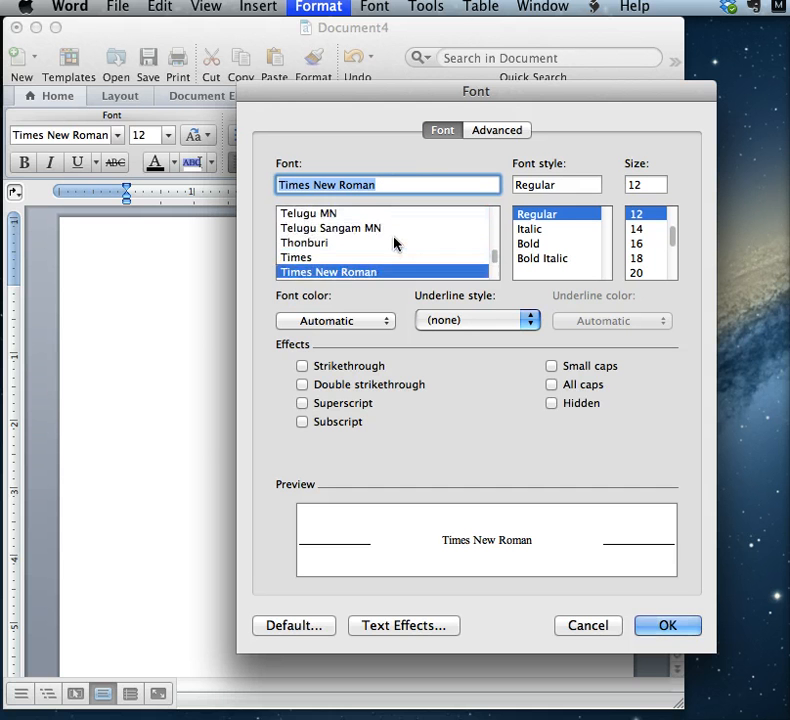
{"action": "scroll", "coordinate": [393, 243], "scroll_direction": "down", "scroll_amount": 8}
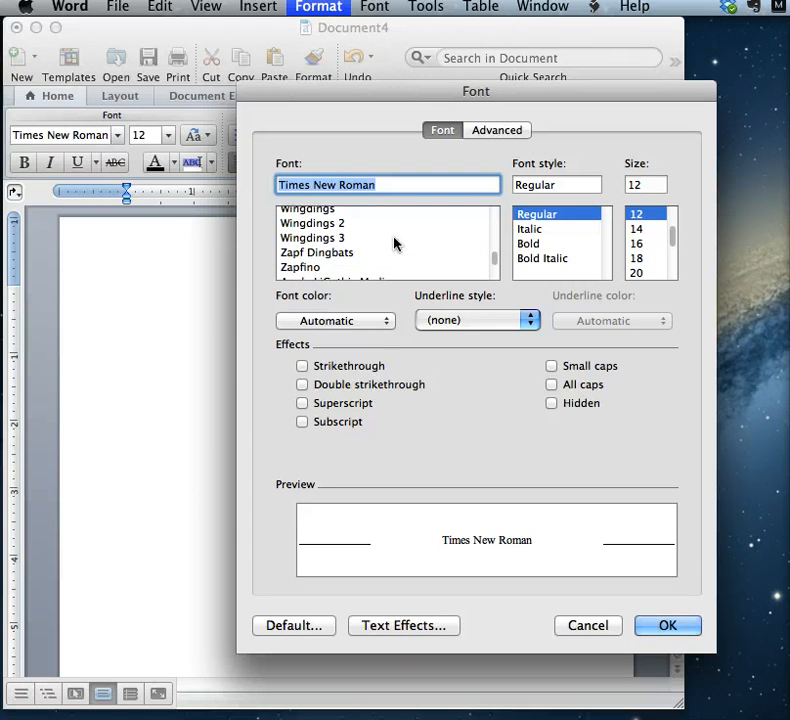
{"action": "scroll", "coordinate": [393, 243], "scroll_direction": "up", "scroll_amount": 4}
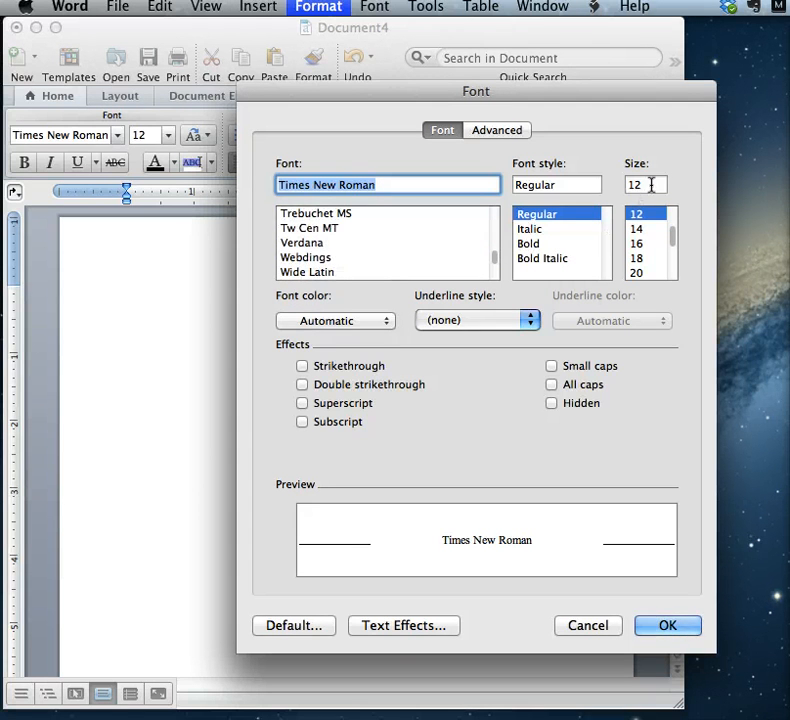
{"action": "left_click", "coordinate": [652, 184]}
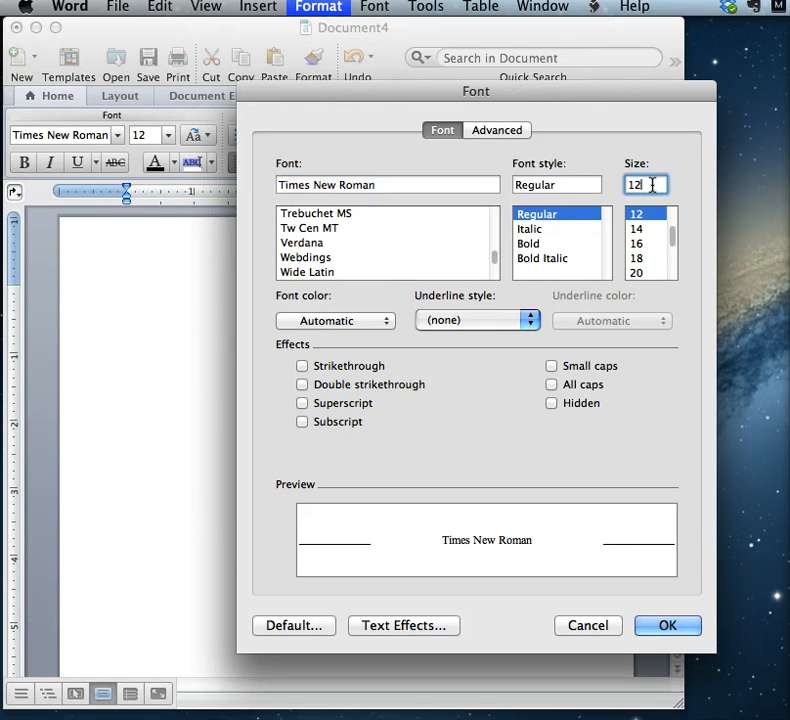
{"action": "scroll", "coordinate": [655, 228], "scroll_direction": "down", "scroll_amount": 3}
{"action": "scroll", "coordinate": [655, 233], "scroll_direction": "up", "scroll_amount": 5}
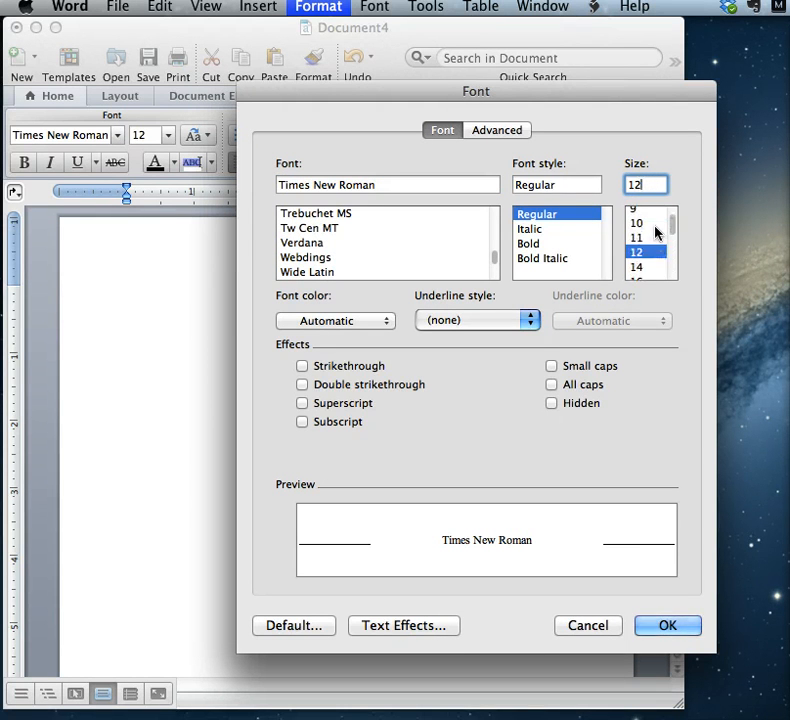
{"action": "scroll", "coordinate": [655, 233], "scroll_direction": "down", "scroll_amount": 2}
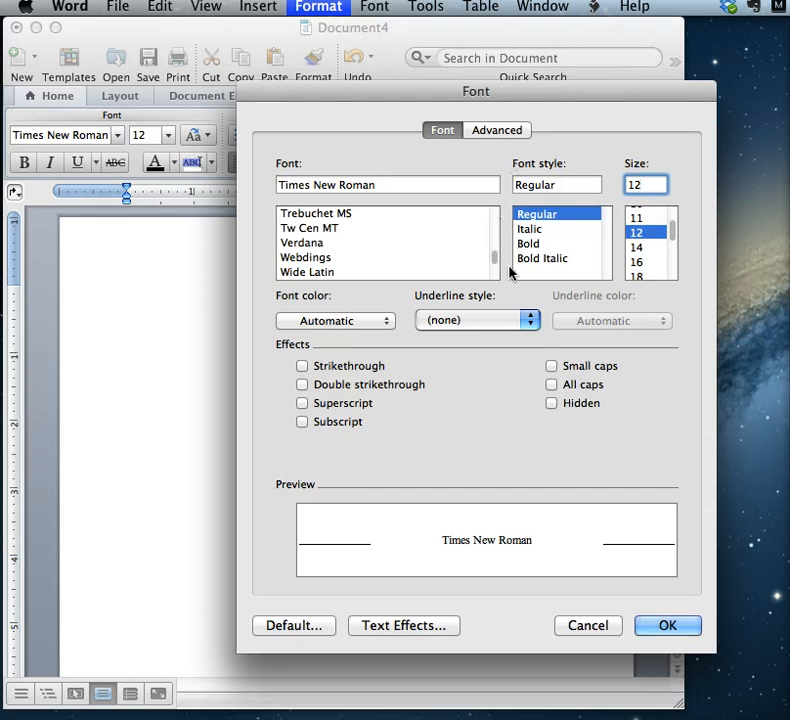
{"action": "left_click", "coordinate": [668, 622]}
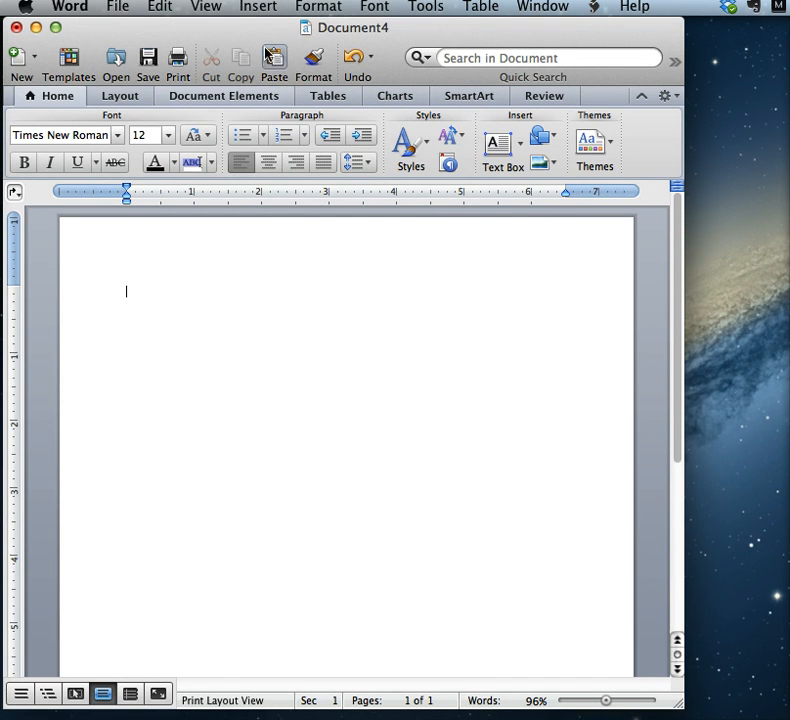
Set the paragraph line spacing to Double
{"action": "left_click", "coordinate": [328, 7]}
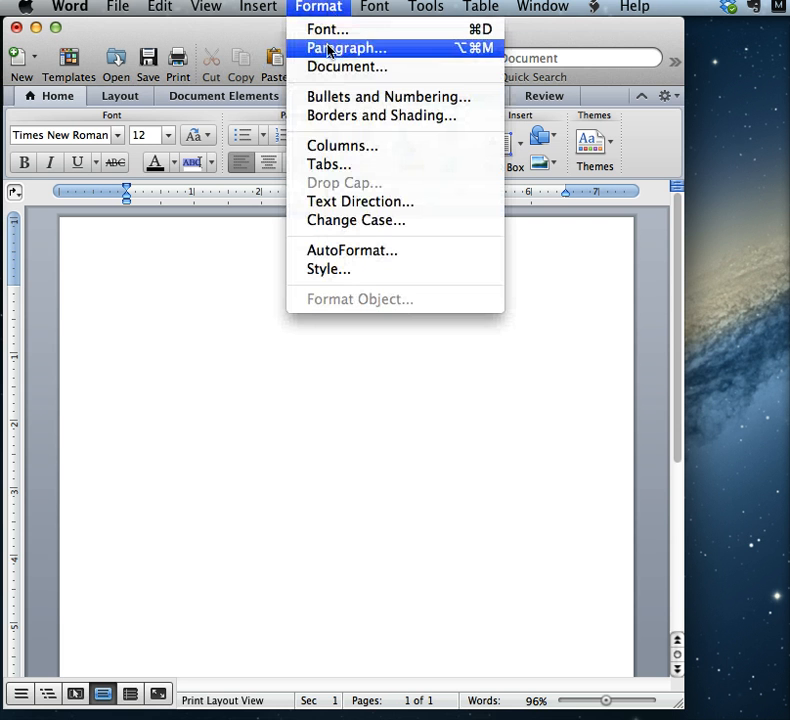
{"action": "left_click", "coordinate": [328, 48]}
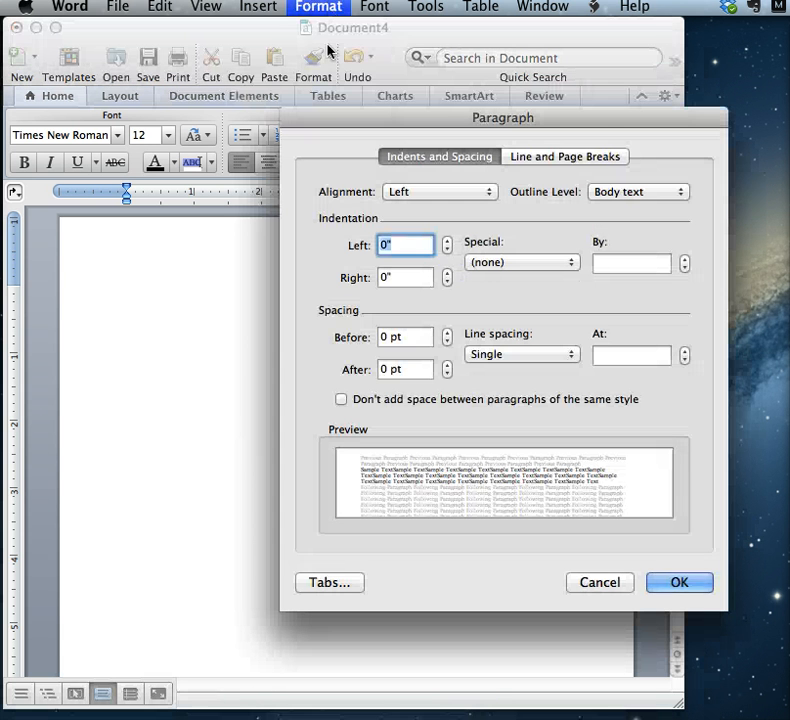
{"action": "left_click", "coordinate": [513, 356]}
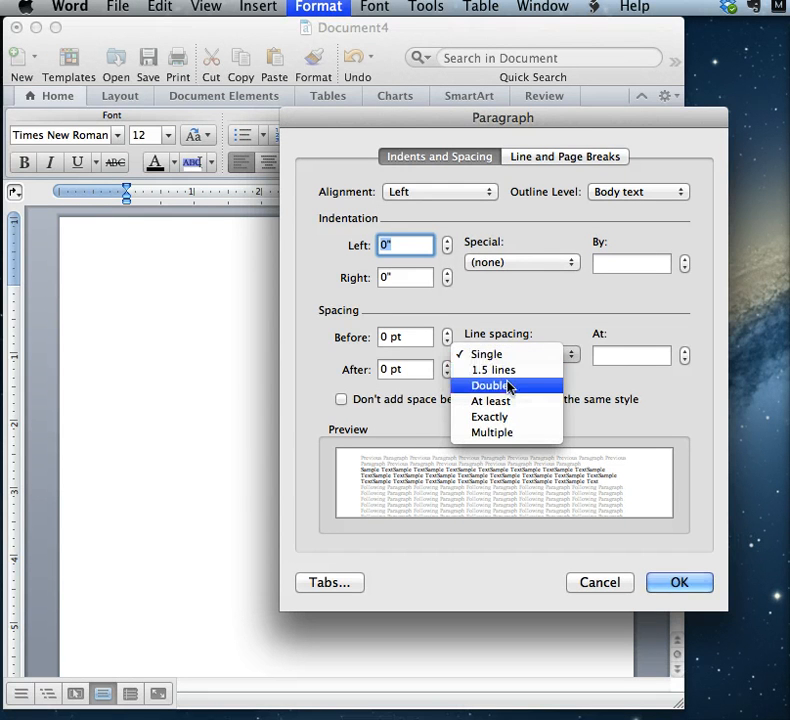
{"action": "left_click", "coordinate": [506, 386]}
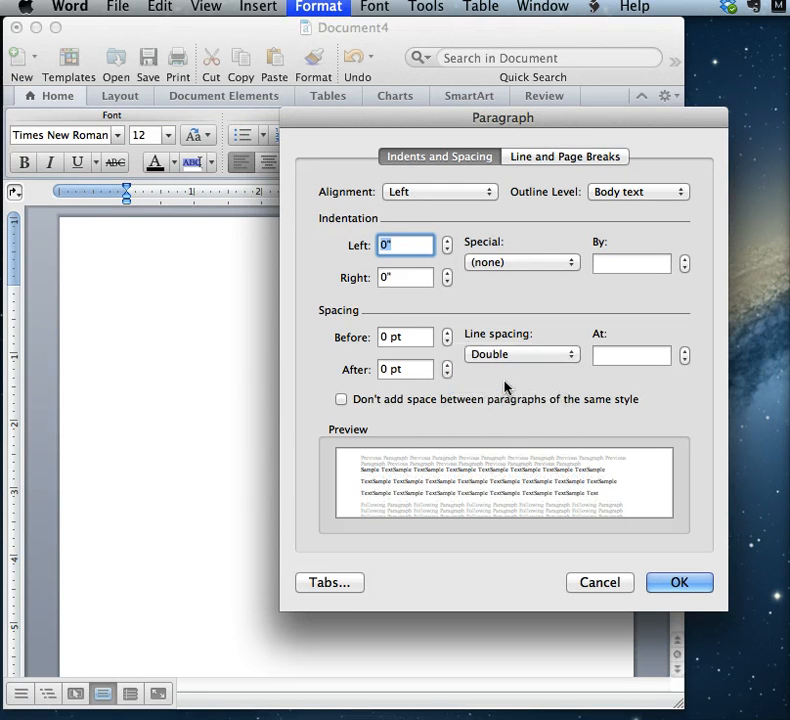
{"action": "left_click", "coordinate": [680, 584]}
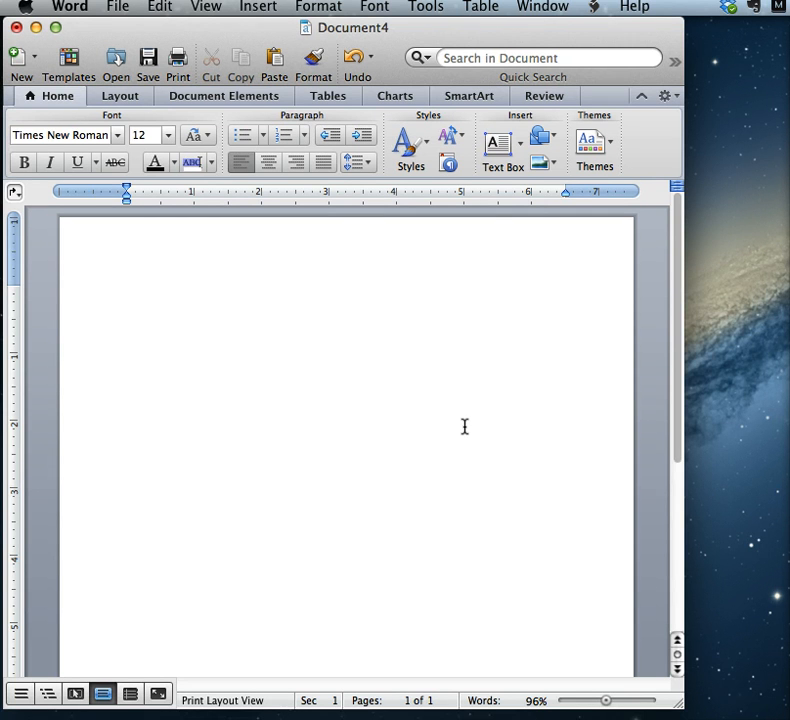
Write a right-aligned heading with the author's full name, "August 3, 2013" and "Period 4" on three separate lines
{"action": "left_click", "coordinate": [295, 163]}
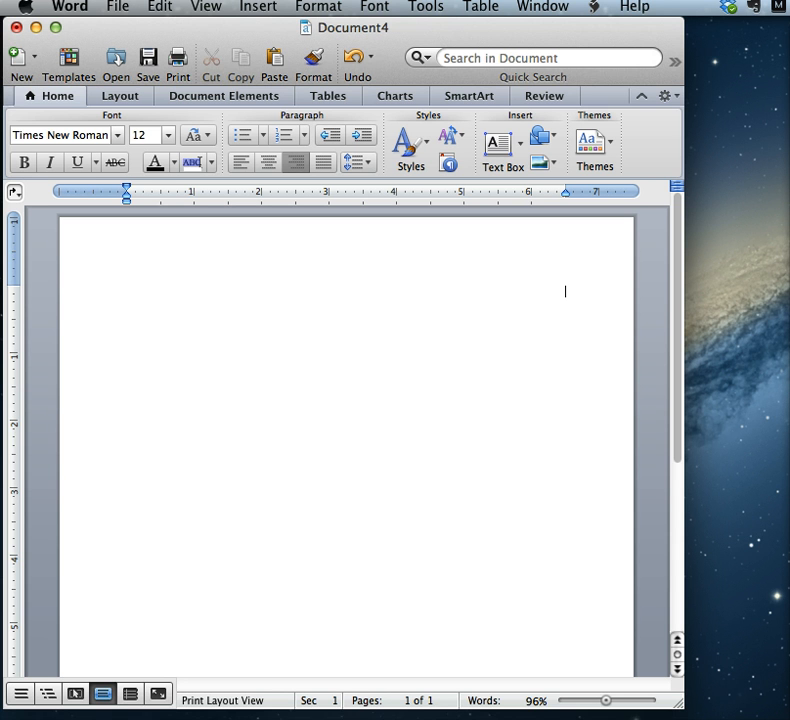
{"action": "type", "text": "Edward Bloor"}
{"action": "key", "text": "Return"}
{"action": "type", "text": "August"}
{"action": "key", "text": "BackSpace"}
{"action": "type", "text": "st"}
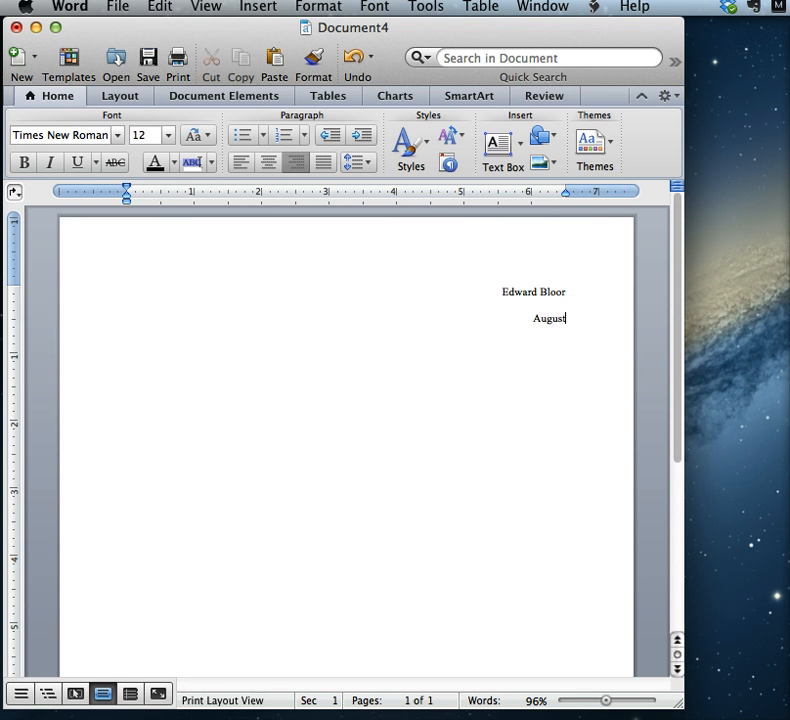
{"action": "type", "text": " 3"}
{"action": "type", "text": ","}
{"action": "type", "text": " 201"}
{"action": "type", "text": "3 "}
{"action": "type", "text": "Period"}
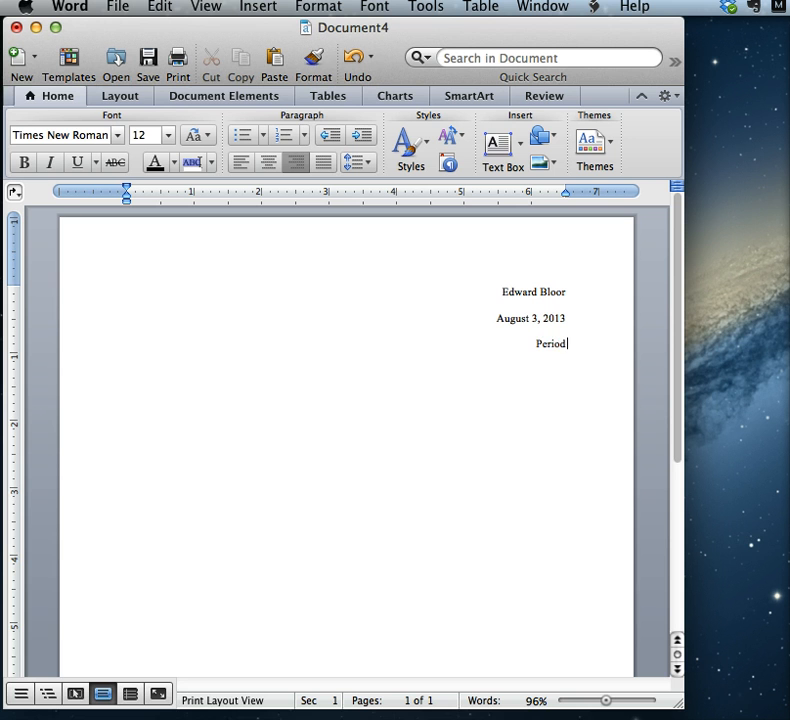
{"action": "type", "text": " 4"}
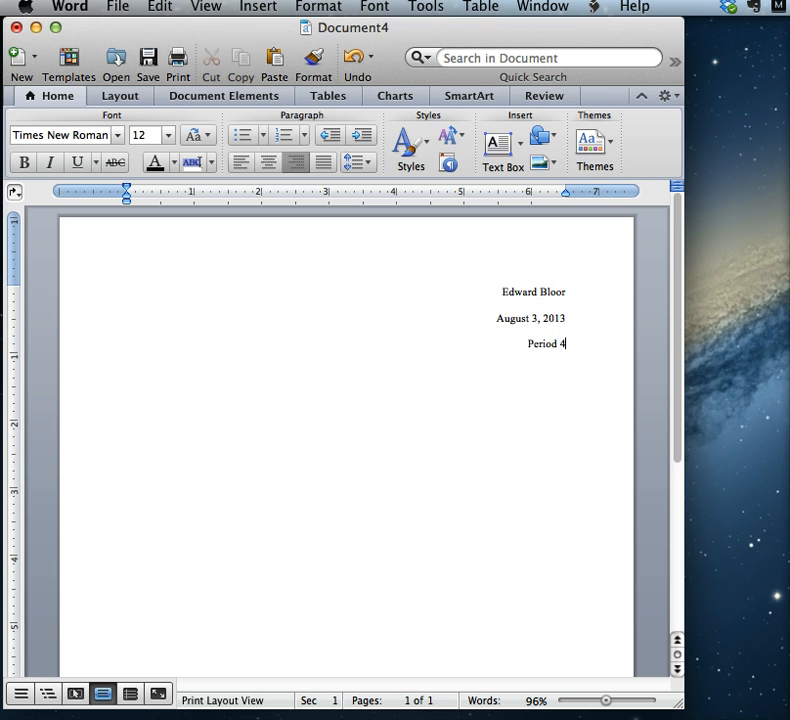
Add a centered line reading "Title" below the heading and start a new line after it
{"action": "left_click", "coordinate": [267, 162]}
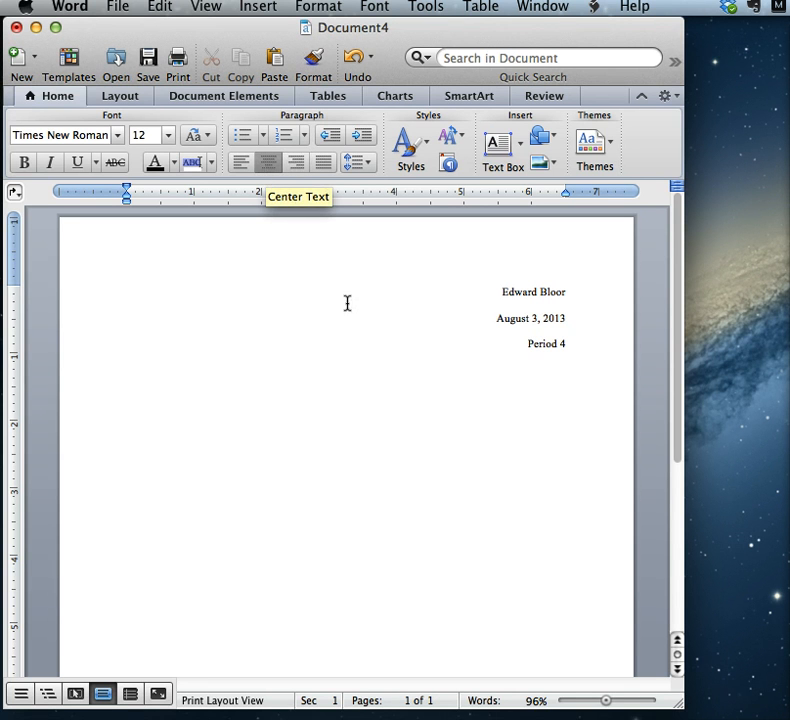
{"action": "type", "text": "Title"}
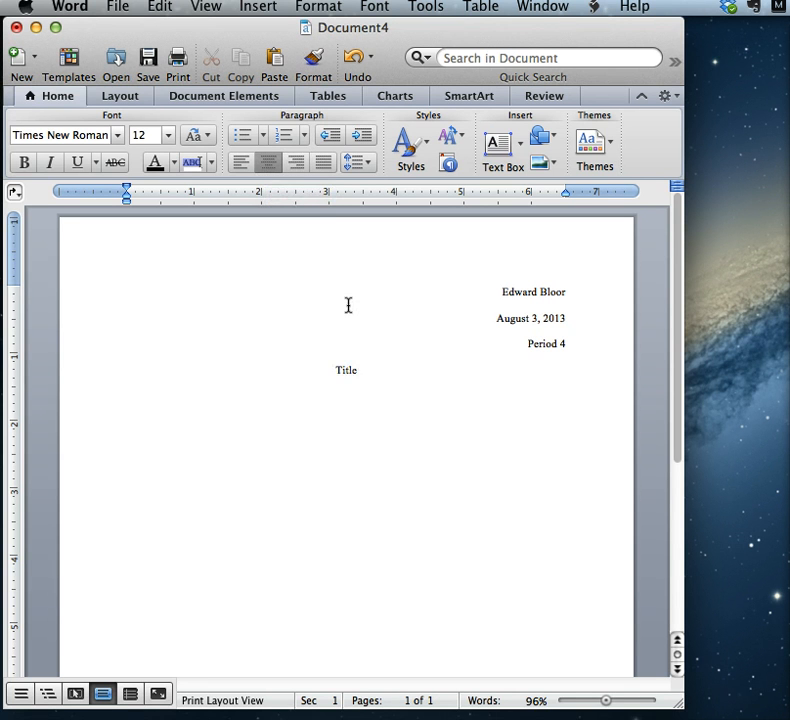
{"action": "key", "text": "Return"}
Left-align the line below the title and write the indented body text "And then, you begin to type your work"
{"action": "left_click", "coordinate": [242, 168]}
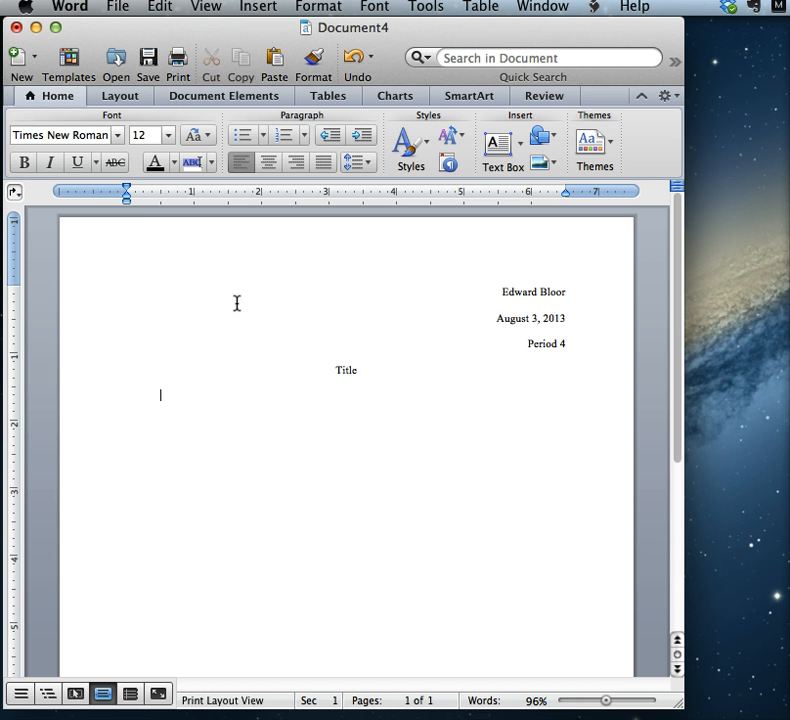
{"action": "type", "text": "And then, you being"}
{"action": "key", "text": "BackSpace"}
{"action": "key", "text": "BackSpace"}
{"action": "type", "text": "gin to type your workd"}
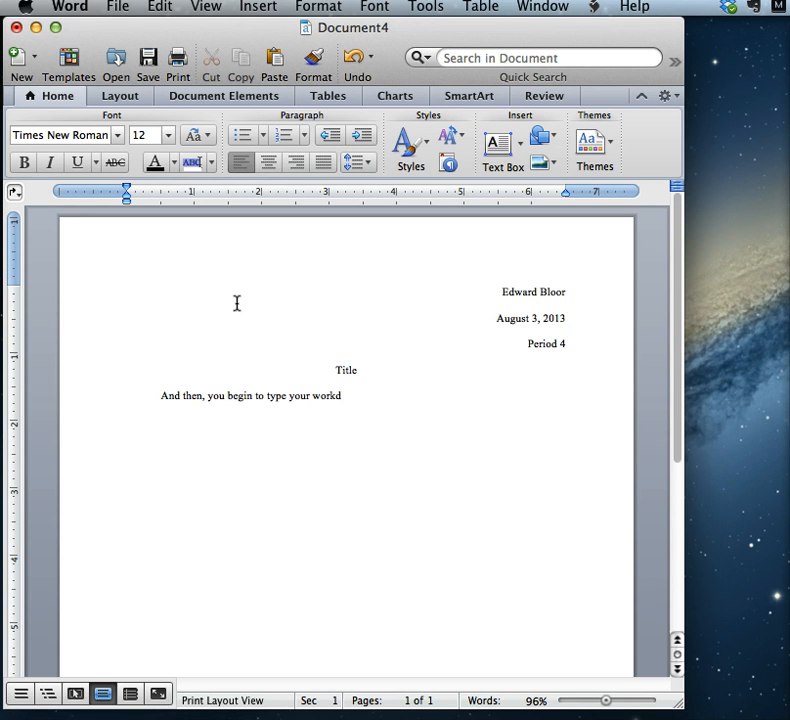
{"action": "key", "text": "BackSpace"}
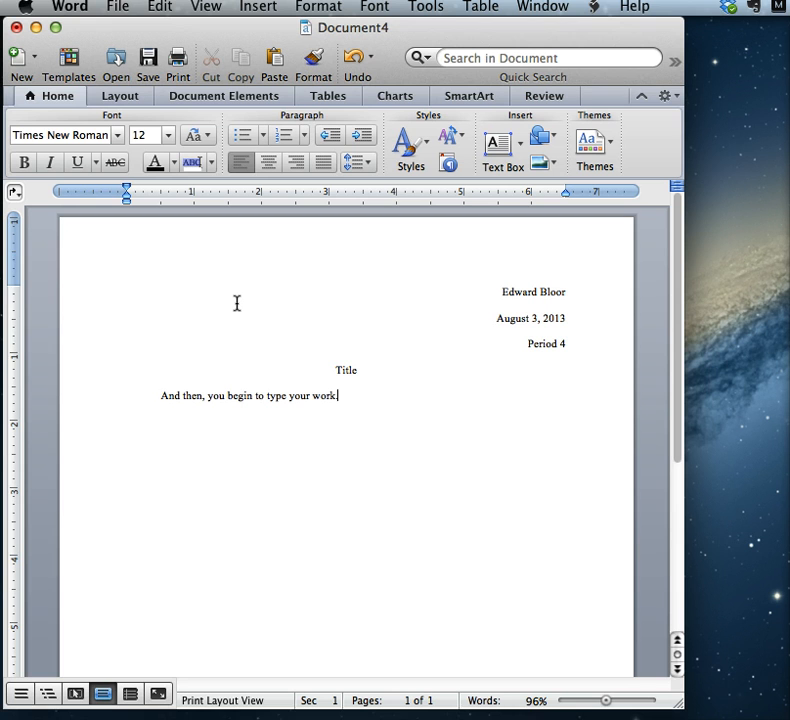